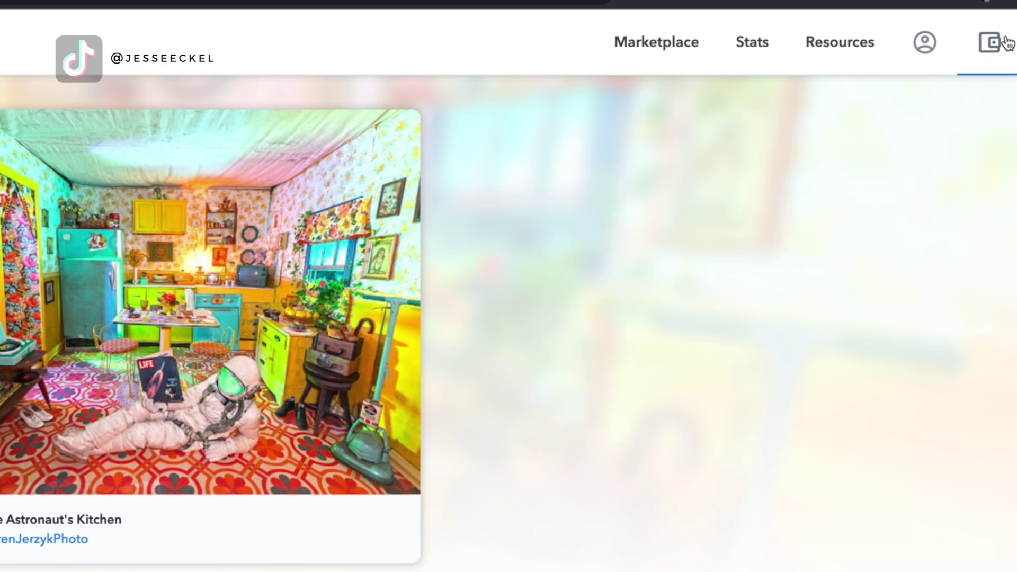
Connect a wallet such as MetaMask through the extra wallet provider options.
{"action": "left_click", "coordinate": [1006, 44]}
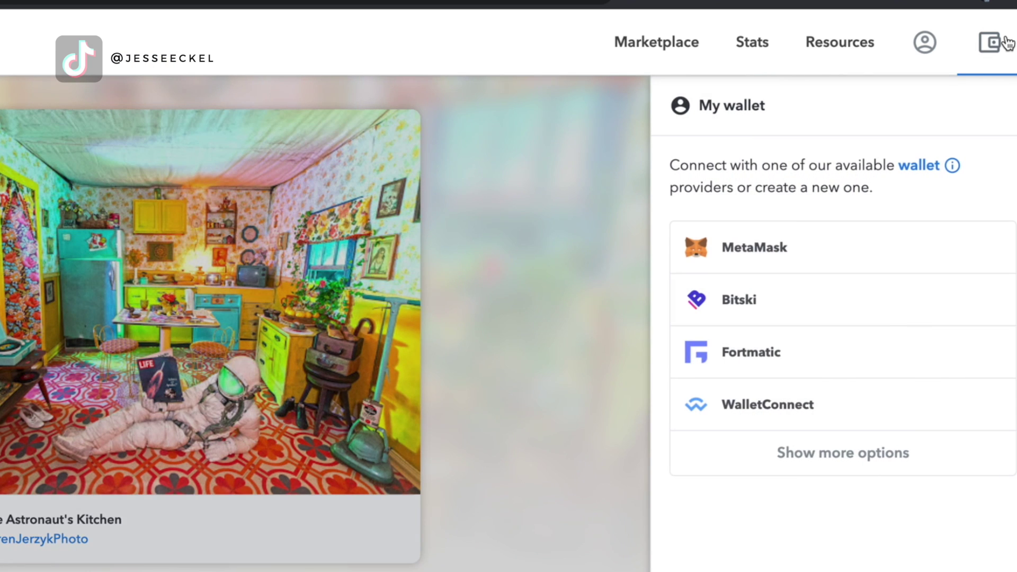
{"action": "mouse_move", "coordinate": [923, 51]}
{"action": "left_click", "coordinate": [857, 455]}
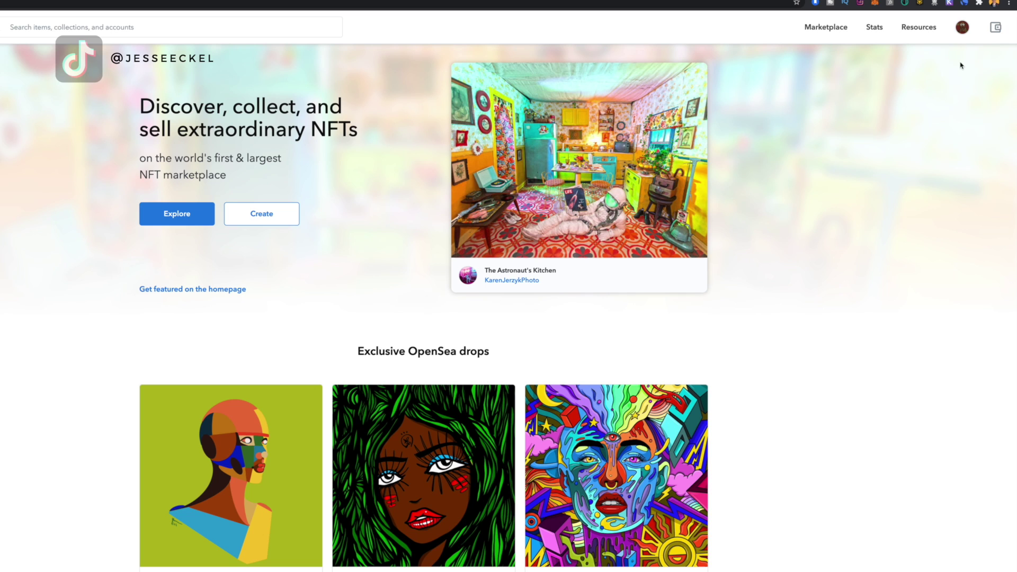
{"action": "mouse_move", "coordinate": [966, 34]}
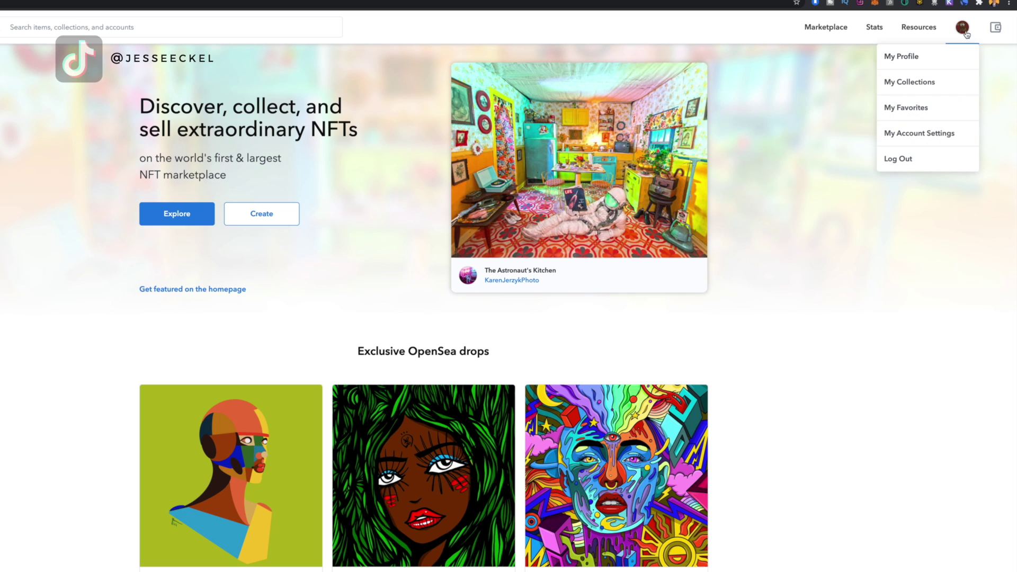
From My Collections, create 'Battle Kitten' with the red portrait logo and description 'I make art'.
{"action": "left_click", "coordinate": [933, 83]}
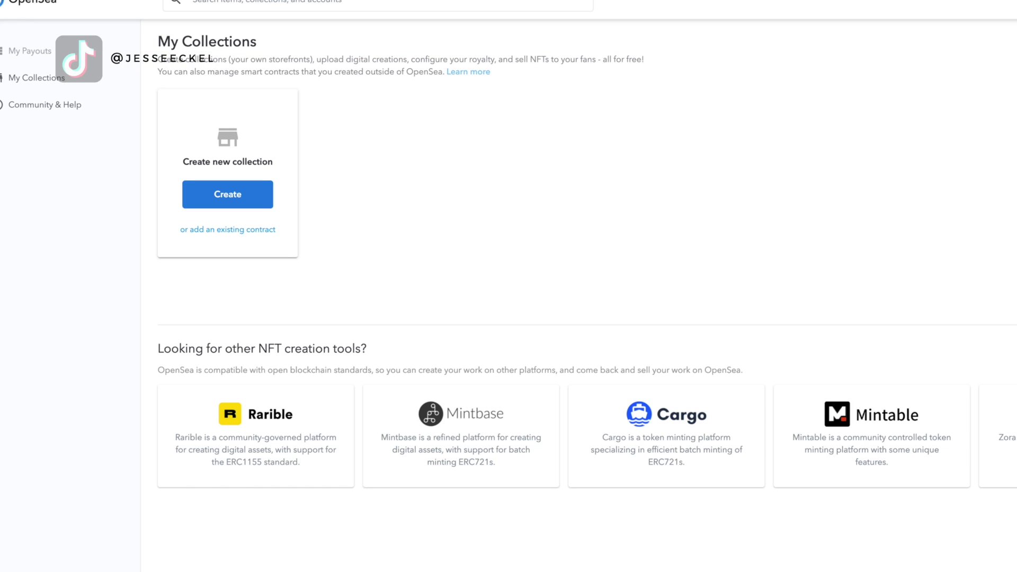
{"action": "left_click", "coordinate": [231, 197]}
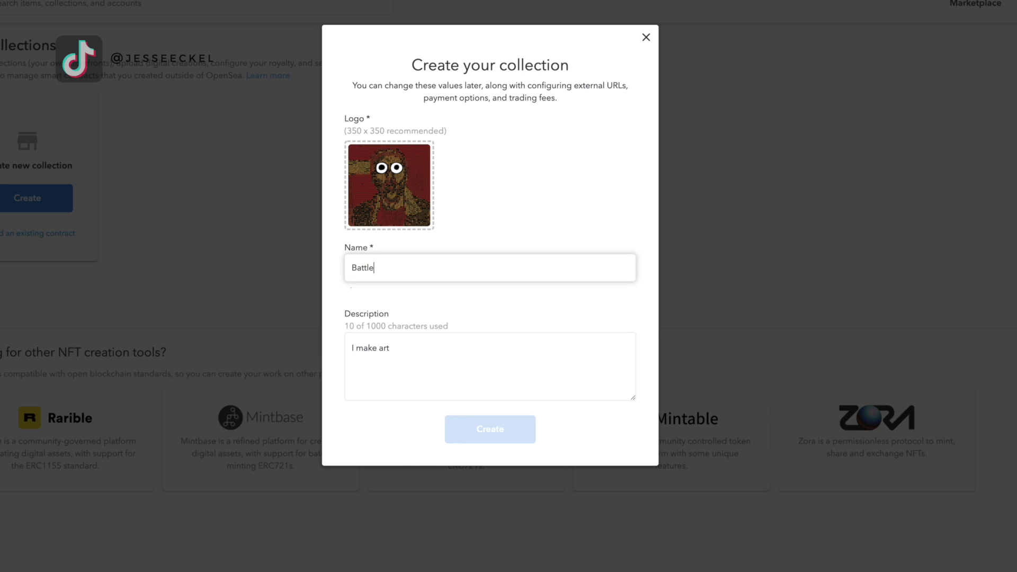
{"action": "type", "text": "Kitten"}
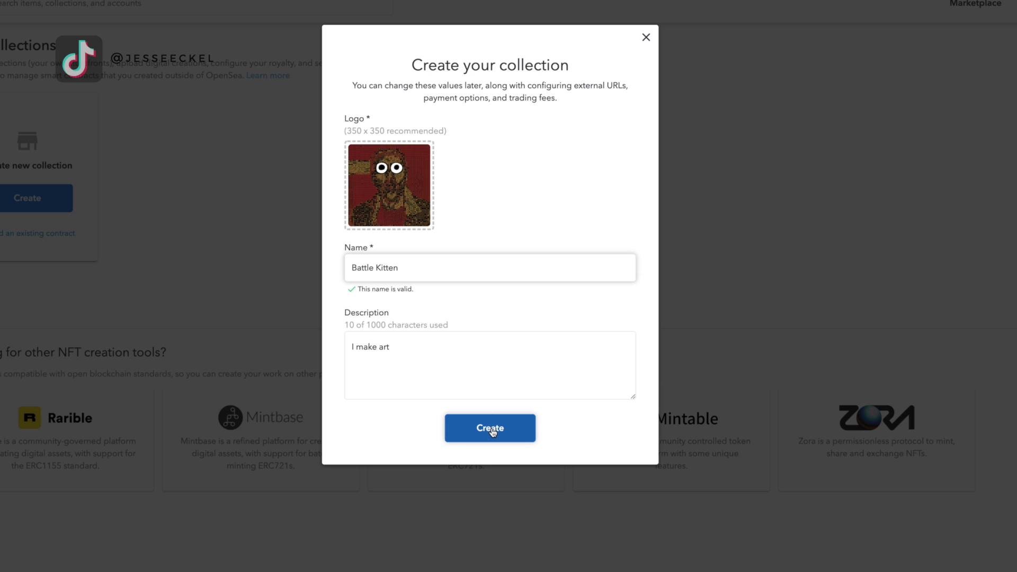
{"action": "left_click", "coordinate": [491, 428]}
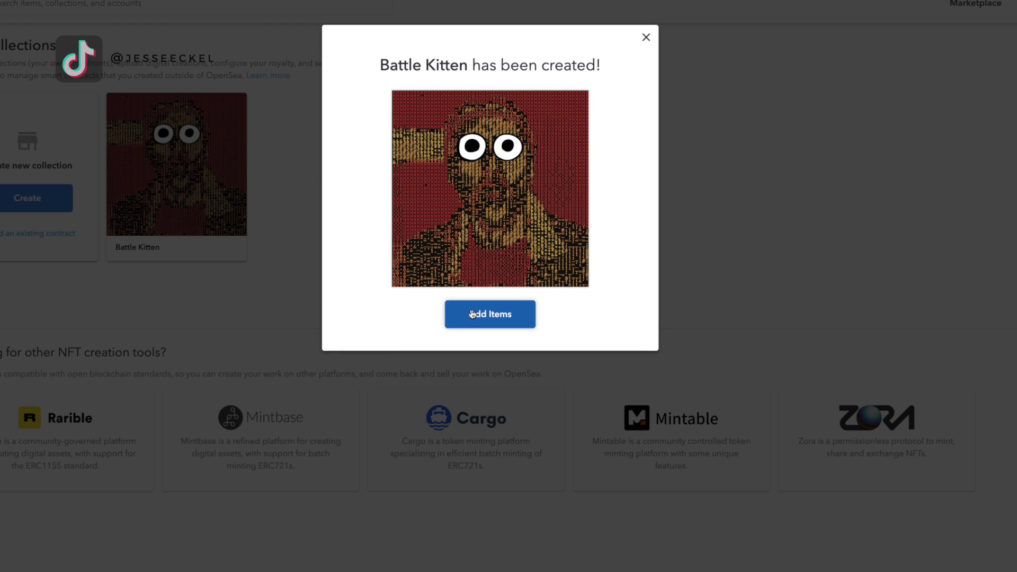
Add a new item to Battle Kitten and sign the wallet sign-in request.
{"action": "left_click", "coordinate": [473, 315]}
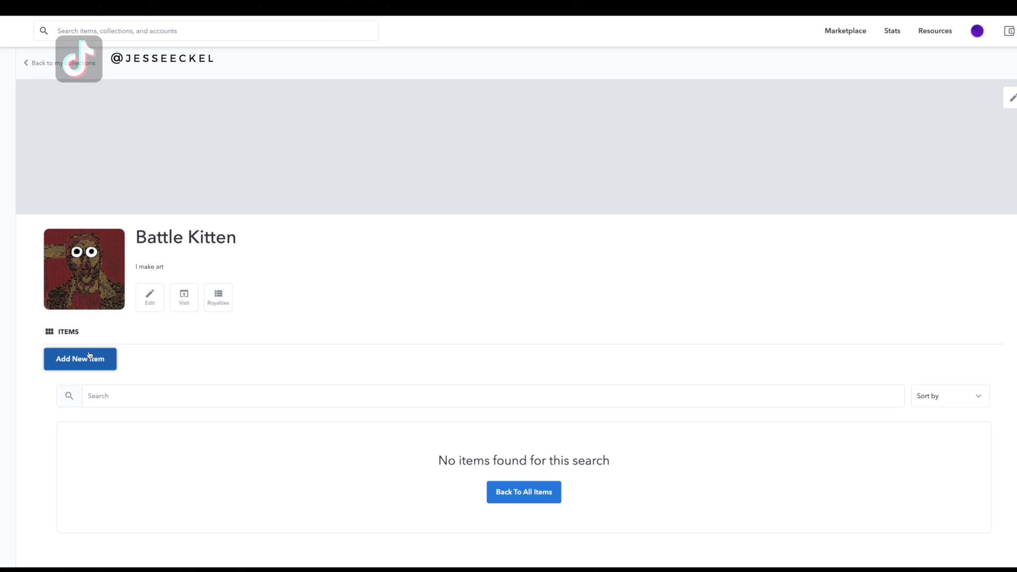
{"action": "left_click", "coordinate": [89, 357]}
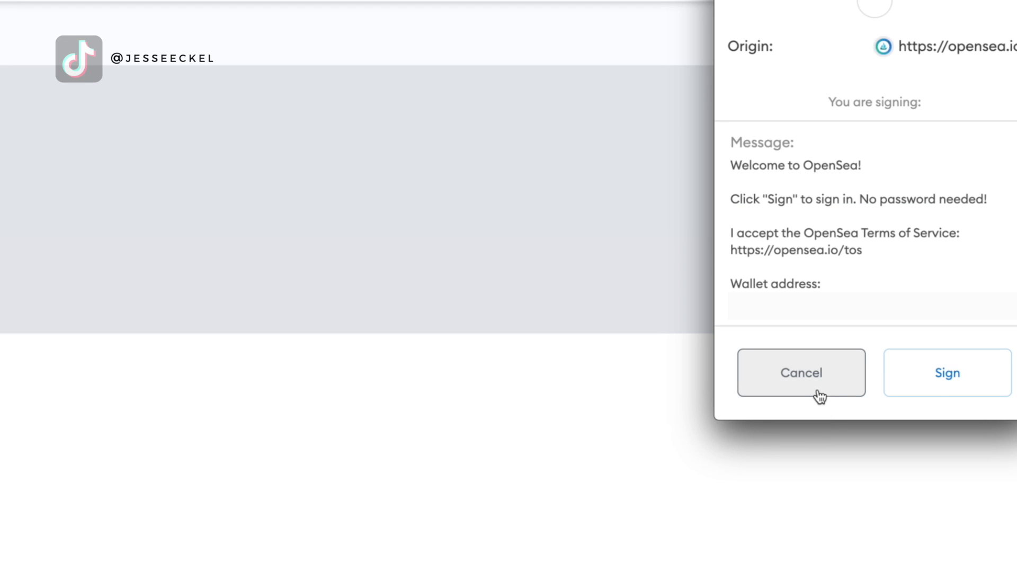
{"action": "left_click", "coordinate": [939, 394]}
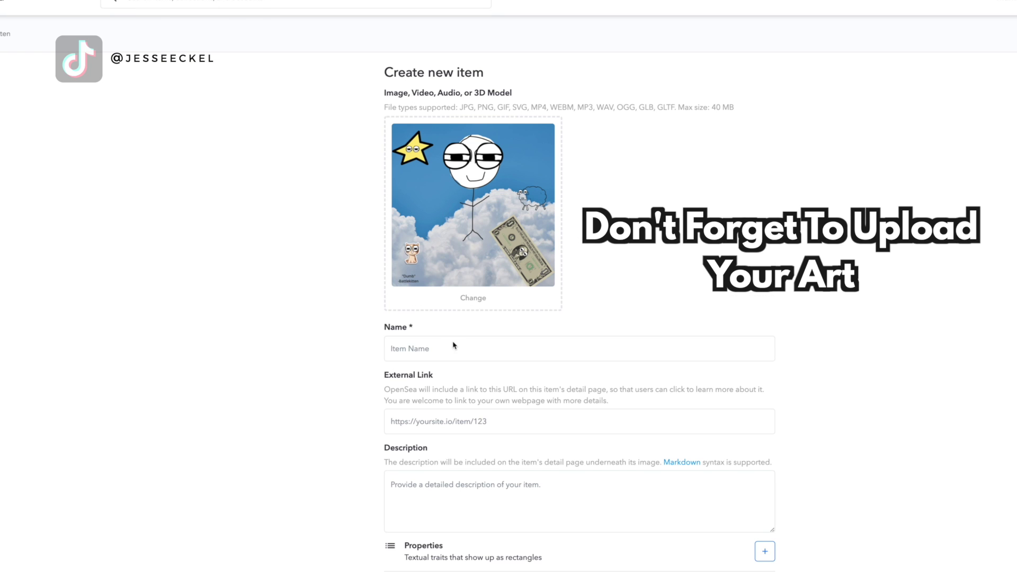
Name the item 'Dumb' and describe it as 'This is a dumb drawing I made'.
{"action": "left_click", "coordinate": [445, 343]}
{"action": "type", "text": "Dumb"}
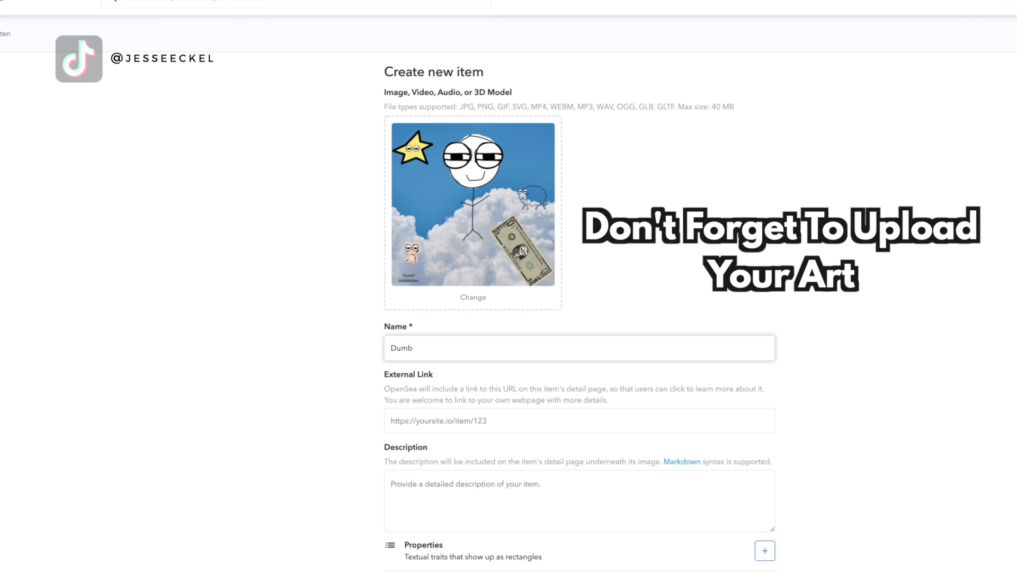
{"action": "scroll", "coordinate": [488, 403], "scroll_direction": "down", "scroll_amount": 1}
{"action": "left_click", "coordinate": [476, 353]}
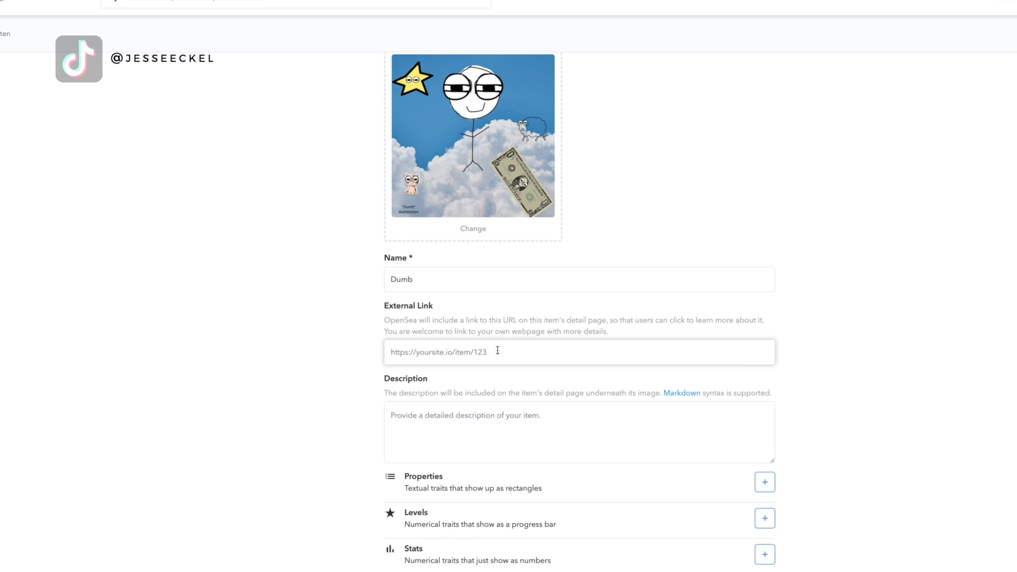
{"action": "scroll", "coordinate": [445, 376], "scroll_direction": "down", "scroll_amount": 2}
{"action": "left_click", "coordinate": [445, 302]}
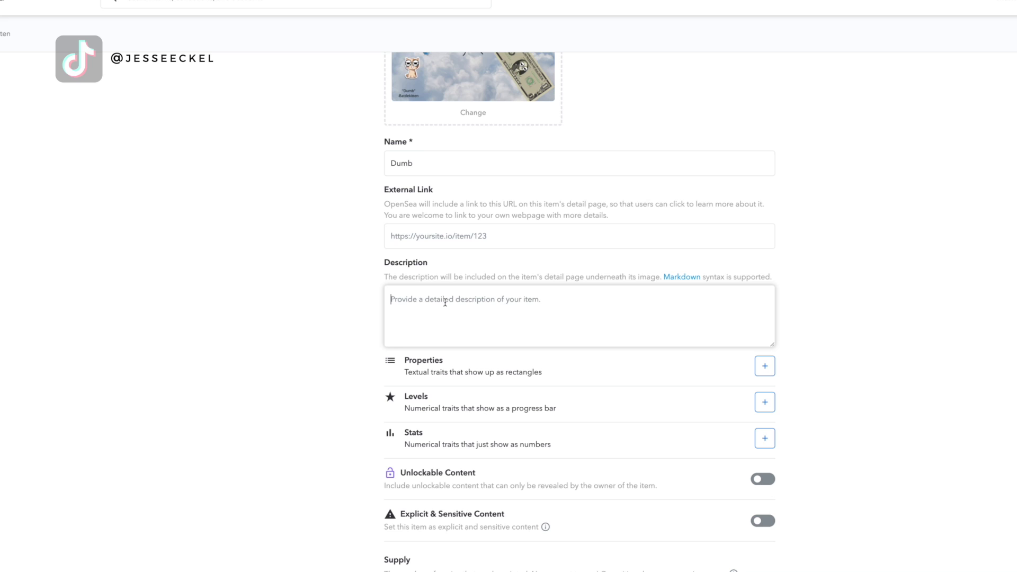
{"action": "type", "text": "This is a dumb"}
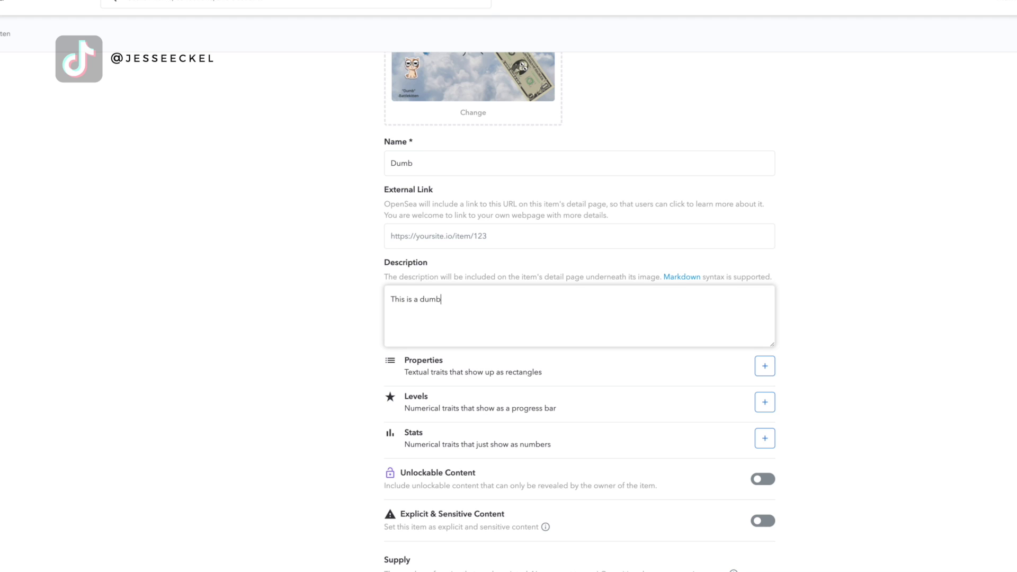
{"action": "type", "text": " drawing I made"}
{"action": "scroll", "coordinate": [466, 375], "scroll_direction": "down", "scroll_amount": 1}
{"action": "scroll", "coordinate": [467, 375], "scroll_direction": "down", "scroll_amount": 1}
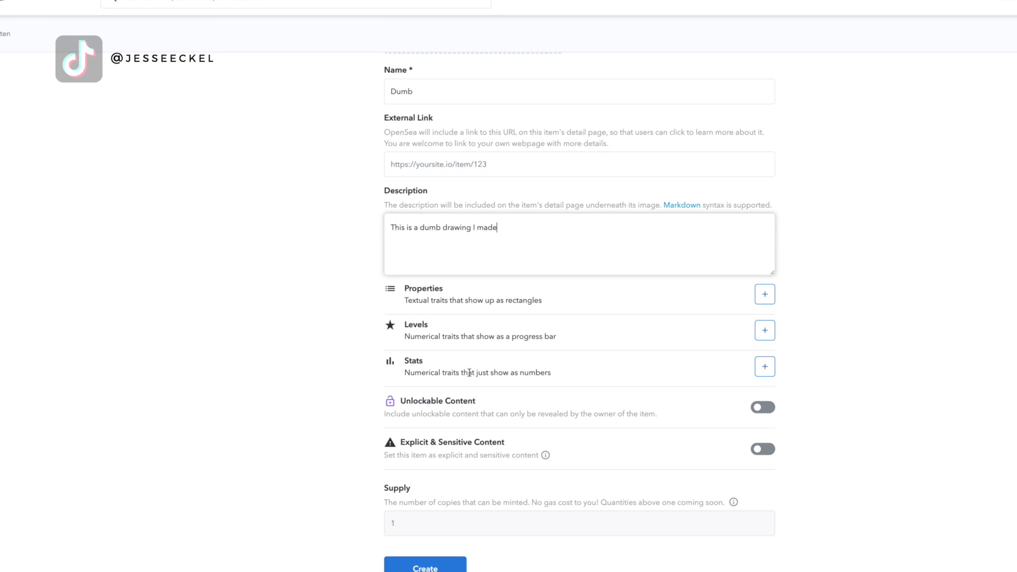
{"action": "left_click", "coordinate": [762, 301]}
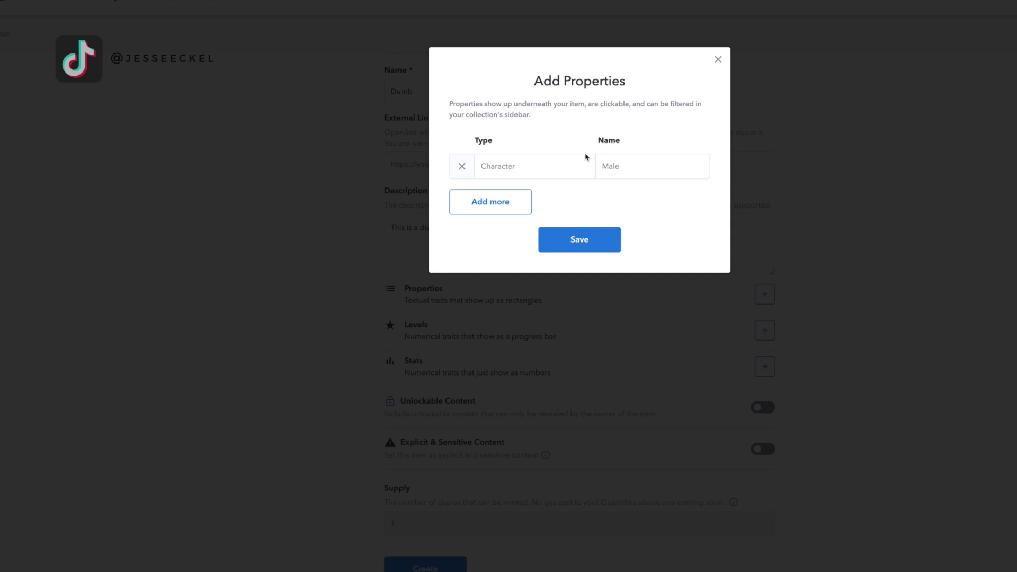
Leave properties, levels and stats empty, then create the Dumb item.
{"action": "left_click", "coordinate": [720, 61]}
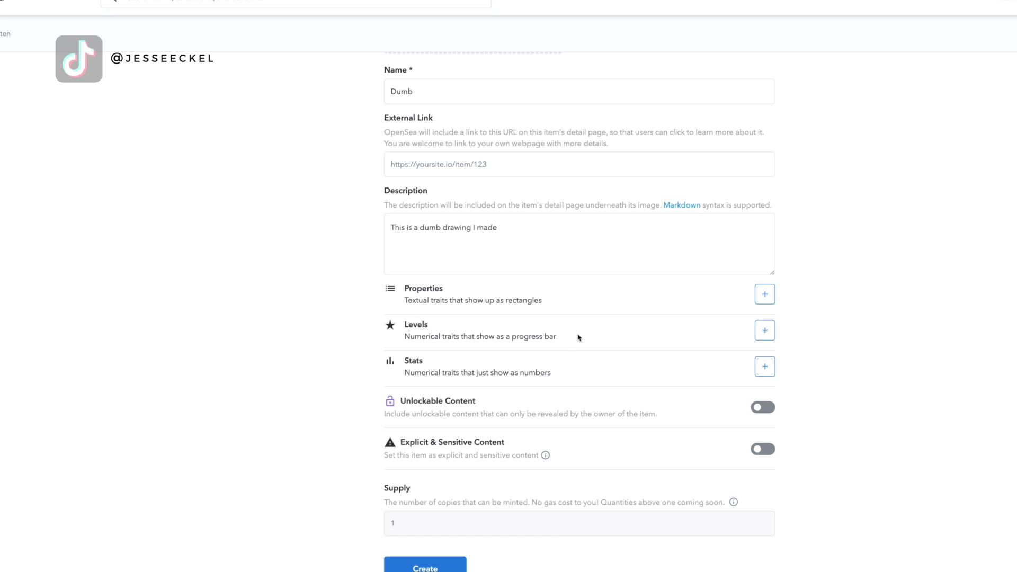
{"action": "left_click", "coordinate": [763, 332]}
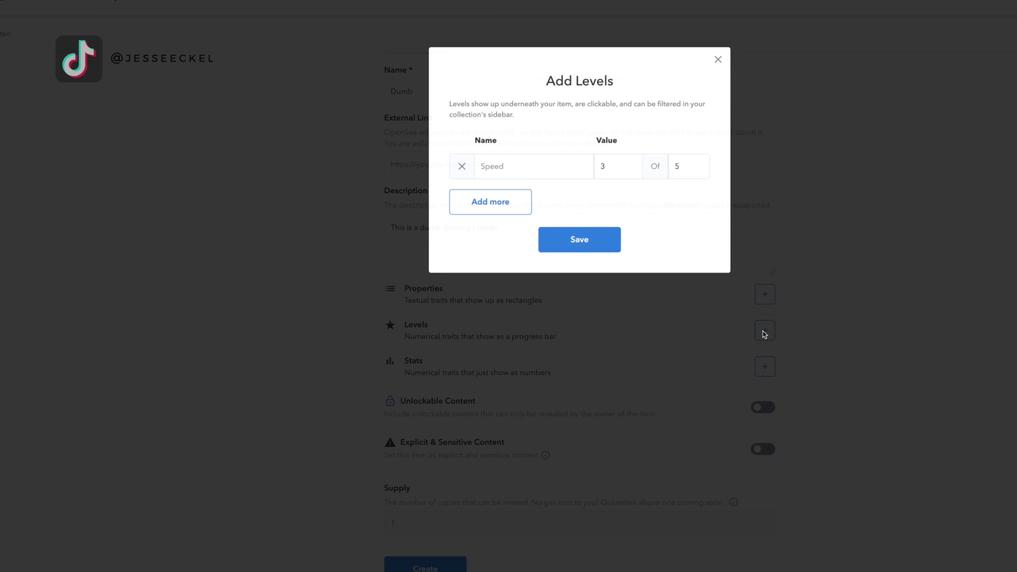
{"action": "left_click", "coordinate": [719, 60]}
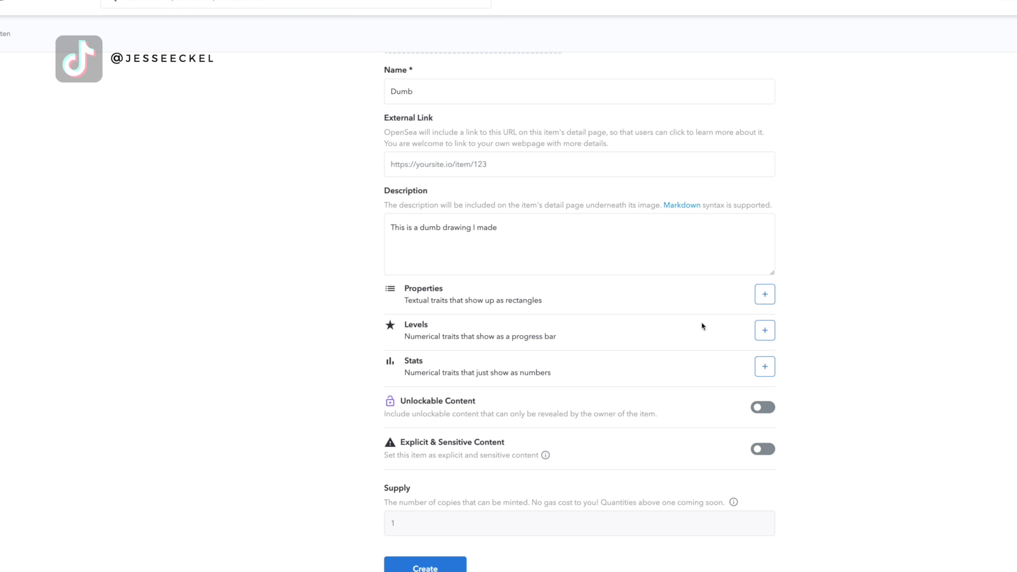
{"action": "left_click", "coordinate": [764, 367]}
{"action": "left_click", "coordinate": [718, 60]}
{"action": "left_click", "coordinate": [469, 530]}
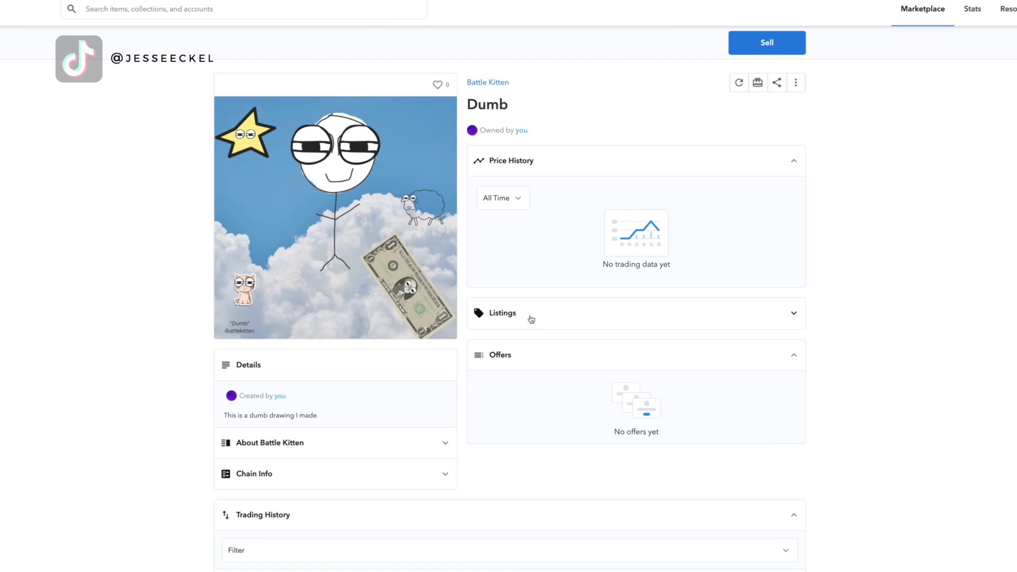
List Dumb for sale at a fixed price of 1000000 ETH.
{"action": "left_click", "coordinate": [761, 41]}
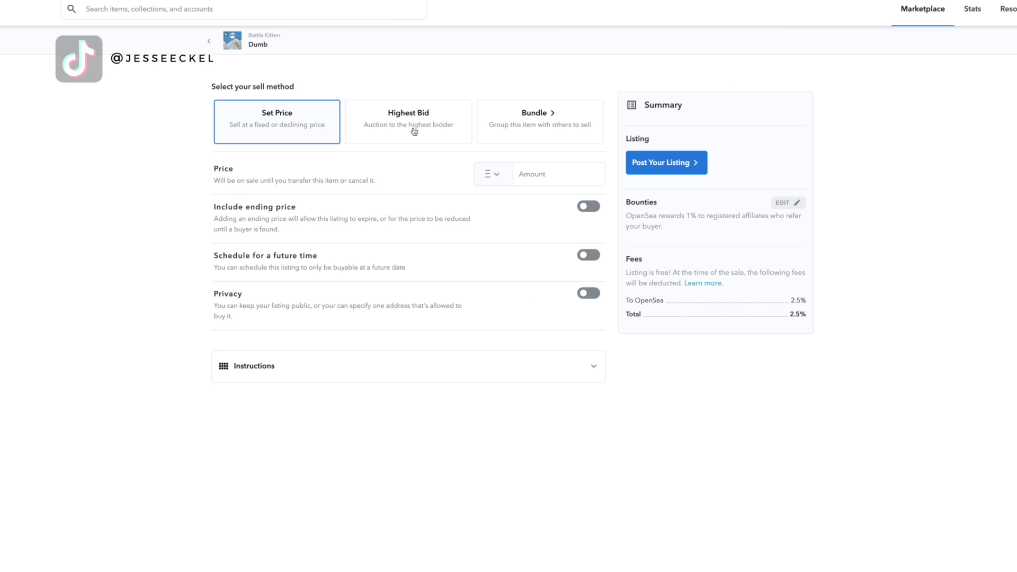
{"action": "left_click", "coordinate": [540, 178]}
{"action": "type", "text": "1000"}
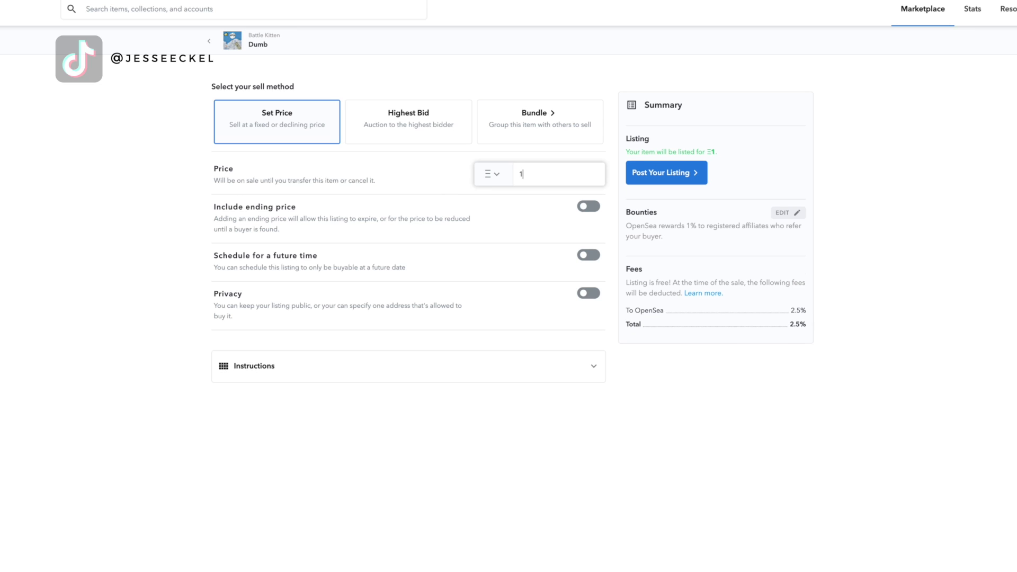
{"action": "type", "text": "000"}
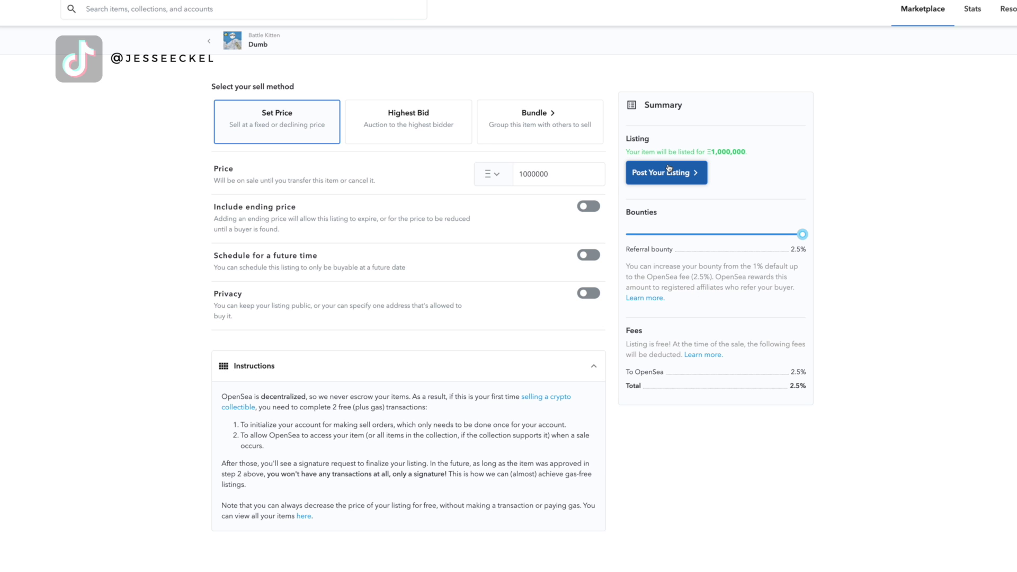
Post the 1,000,000 ETH listing and confirm the account-initialisation transaction in MetaMask.
{"action": "left_click", "coordinate": [669, 170]}
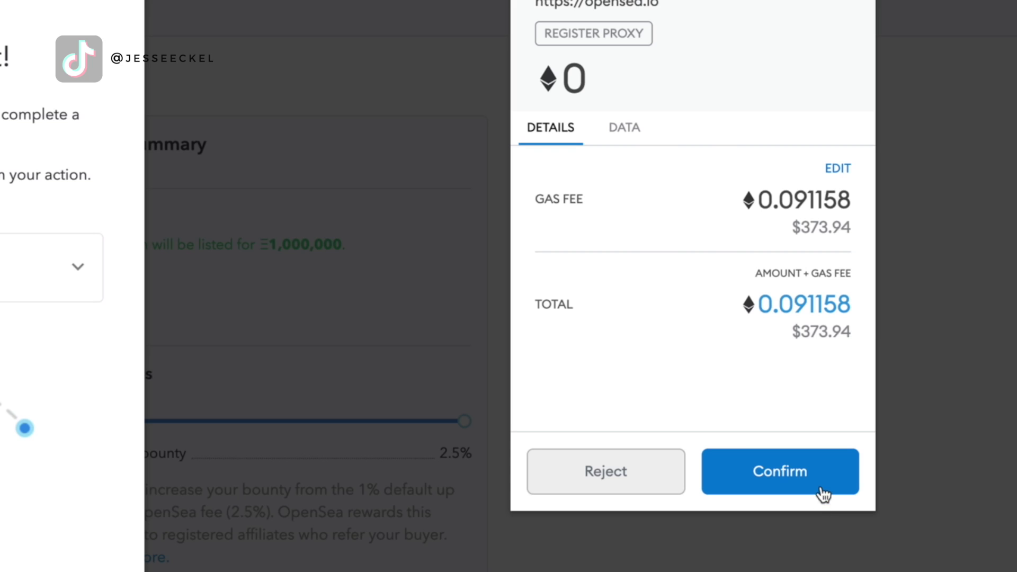
{"action": "left_click", "coordinate": [932, 519]}
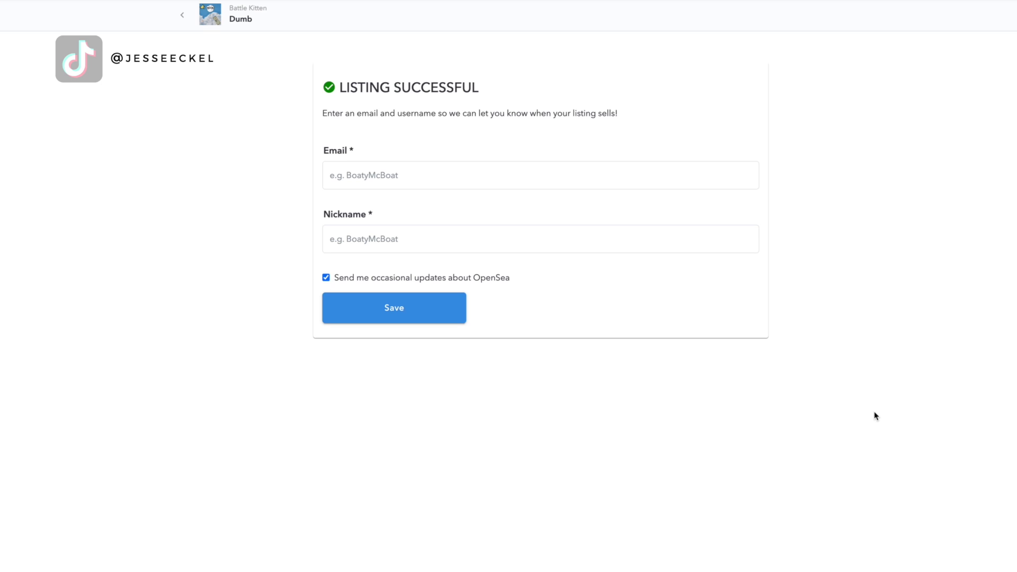
Start filling in the notification e-mail on the Listing Successful page.
{"action": "left_click", "coordinate": [530, 177]}
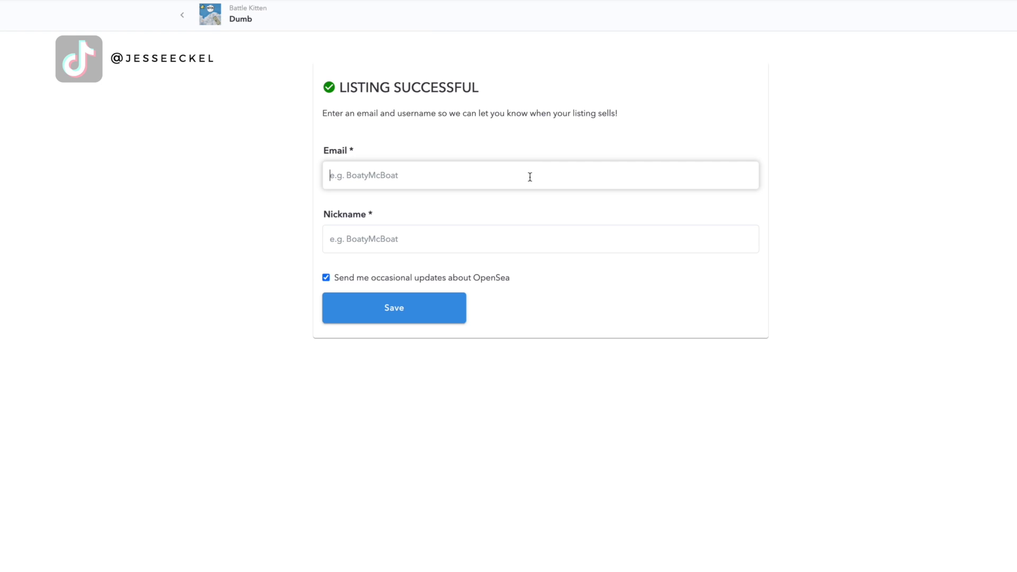